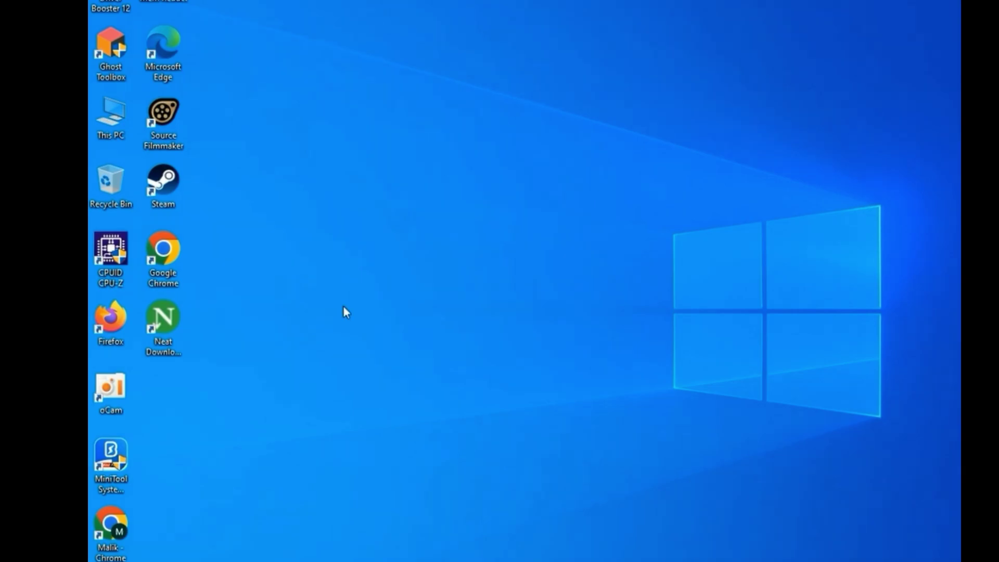
- Launch Google Chrome with the first profile and dismiss the ad privacy notice
double_click(158, 264)
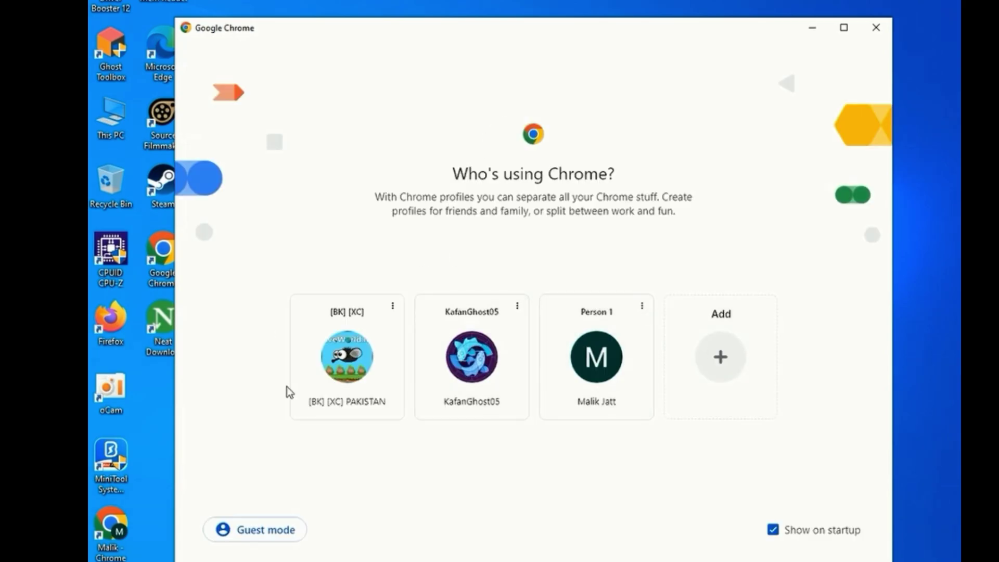
click(370, 357)
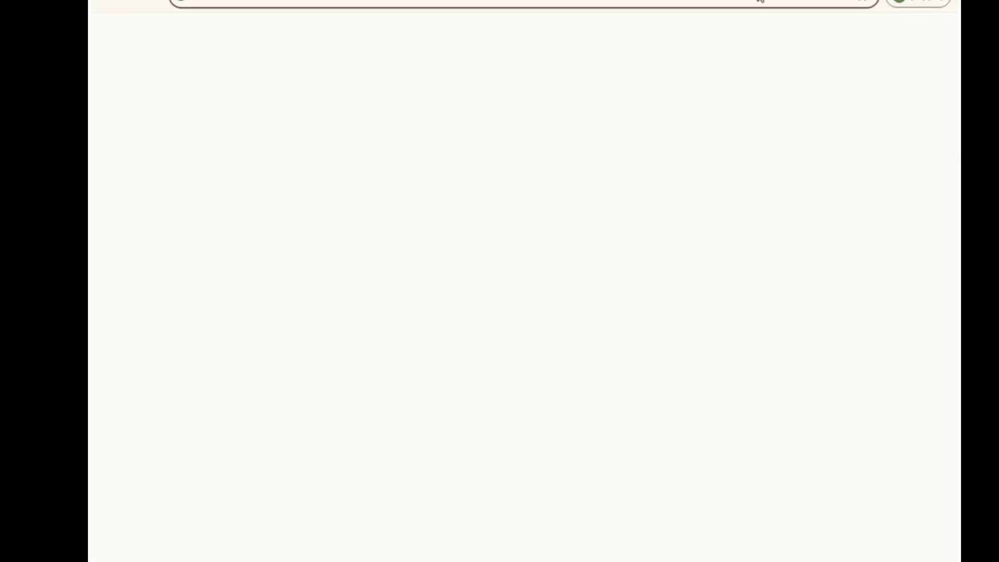
click(647, 462)
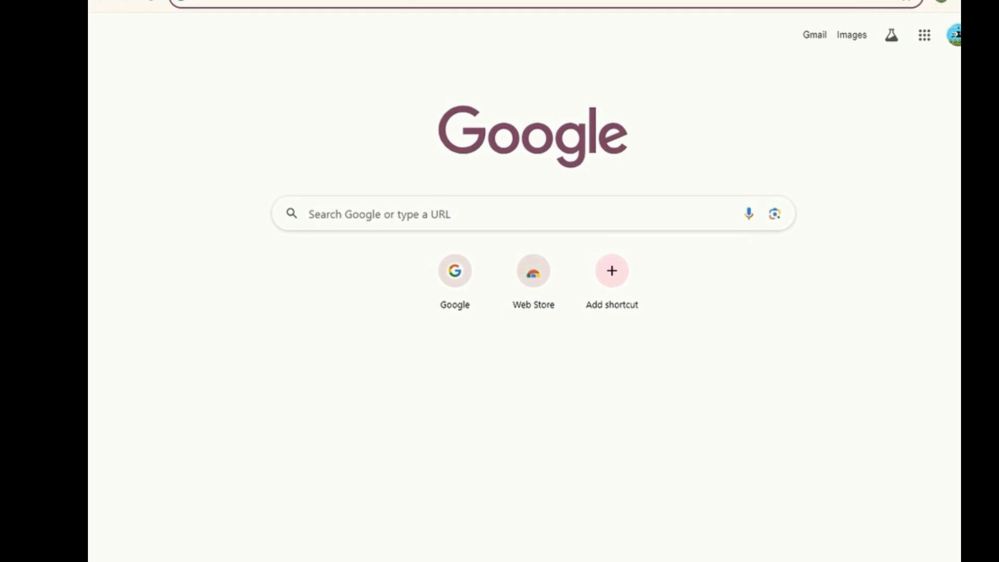
- Search Google for softpedia and go to the Softpedia site
text(softped)
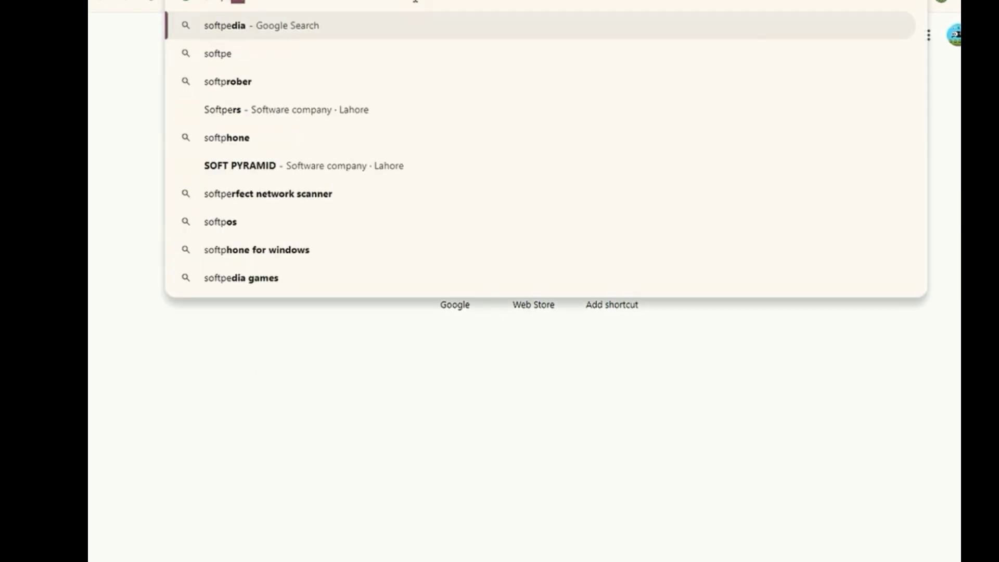
text(ia)
key(Return)
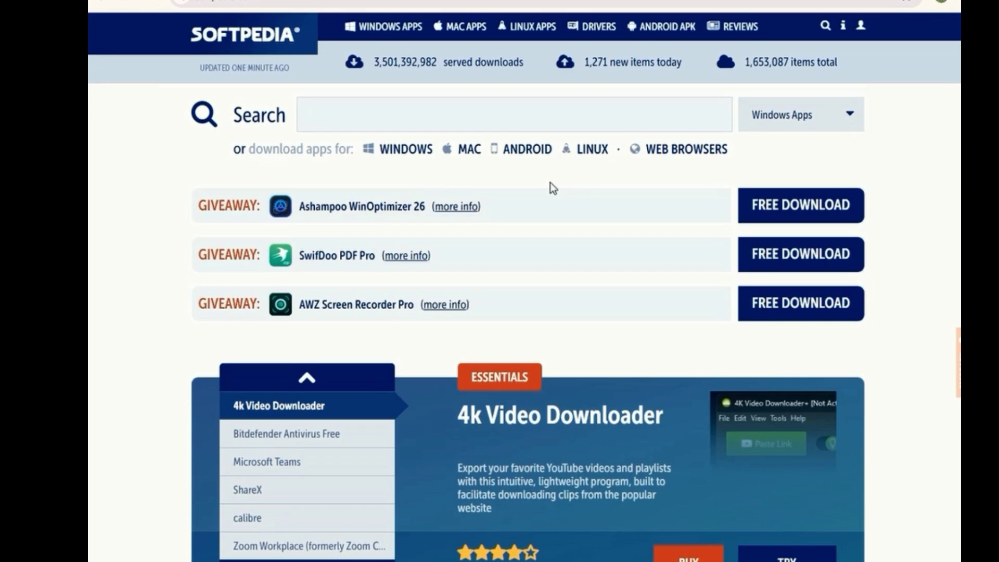
click(391, 125)
- Search Softpedia for 'mercury browser' and open the Mercury Browser 129.0.2 download page
text(mercury brpwser)
key(BackSpace)
key(BackSpace)
key(BackSpace)
key(BackSpace)
key(BackSpace)
text(owser)
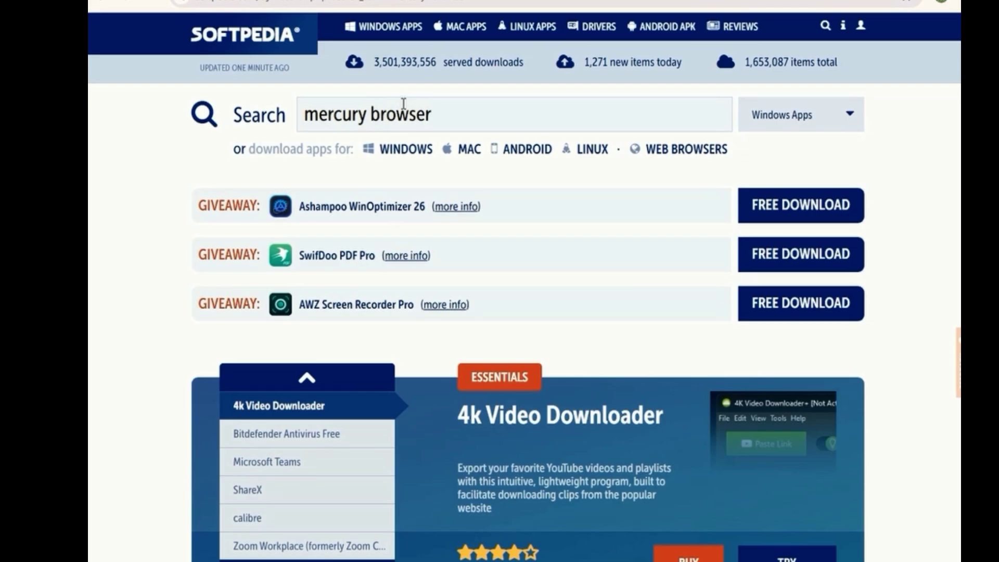
key(Return)
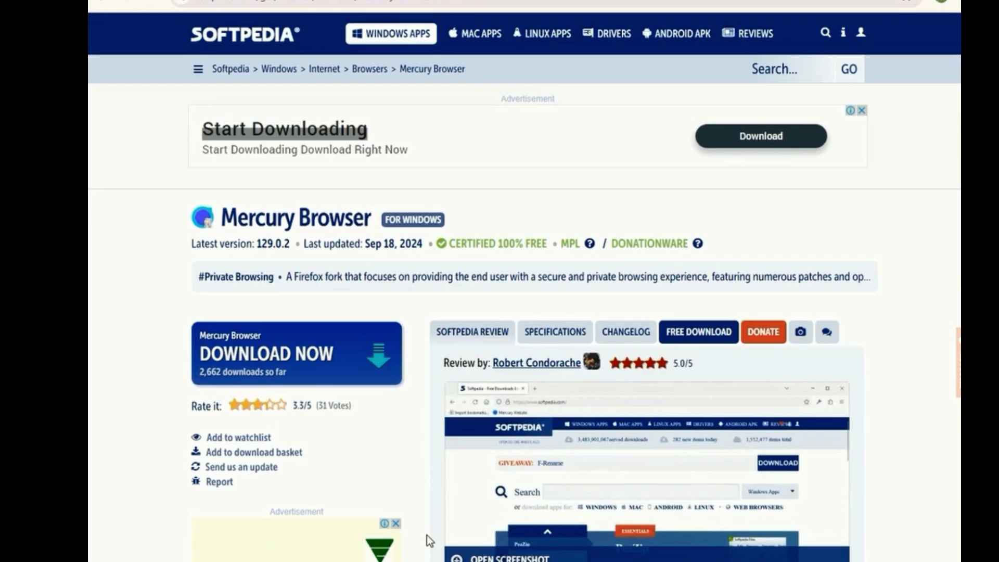
click(385, 359)
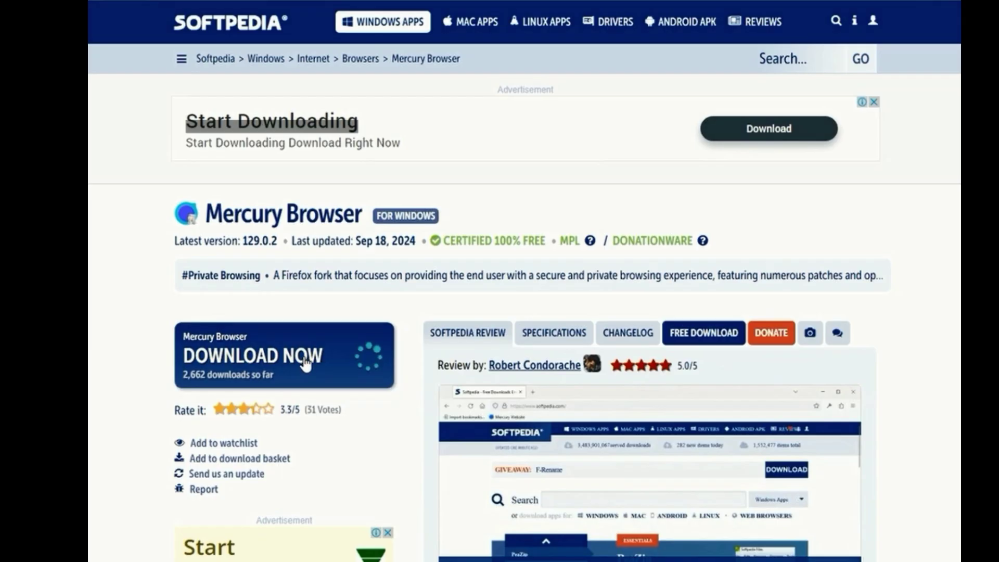
- Download the Mercury 129.0.2 win64 AVX installer from the first Softpedia Secure Download (US) link
click(372, 359)
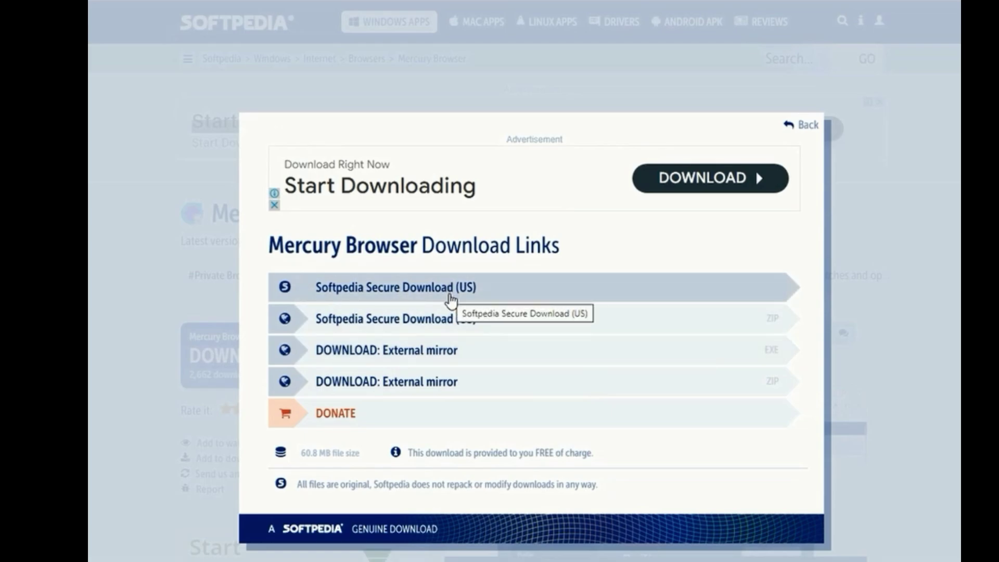
click(449, 294)
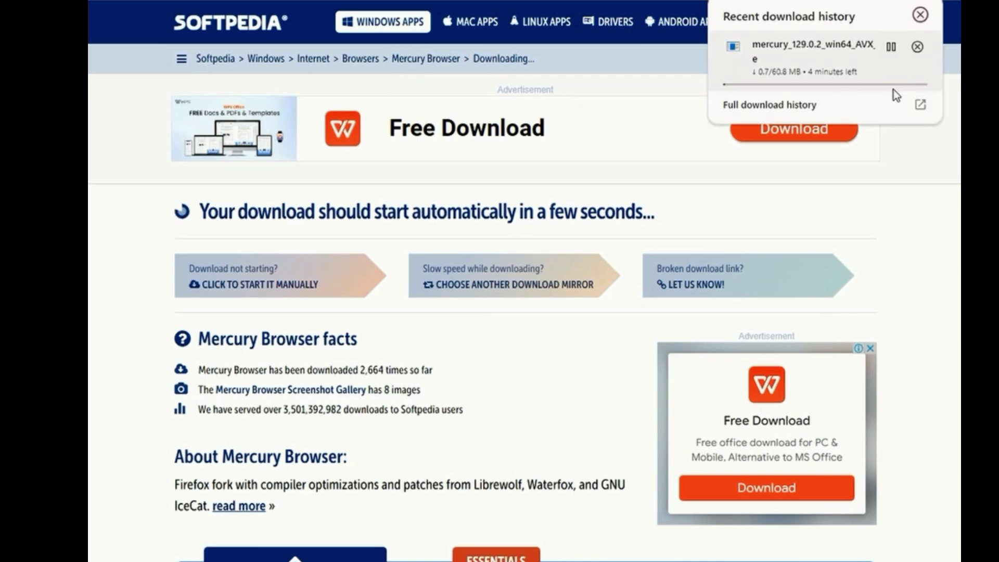
click(876, 104)
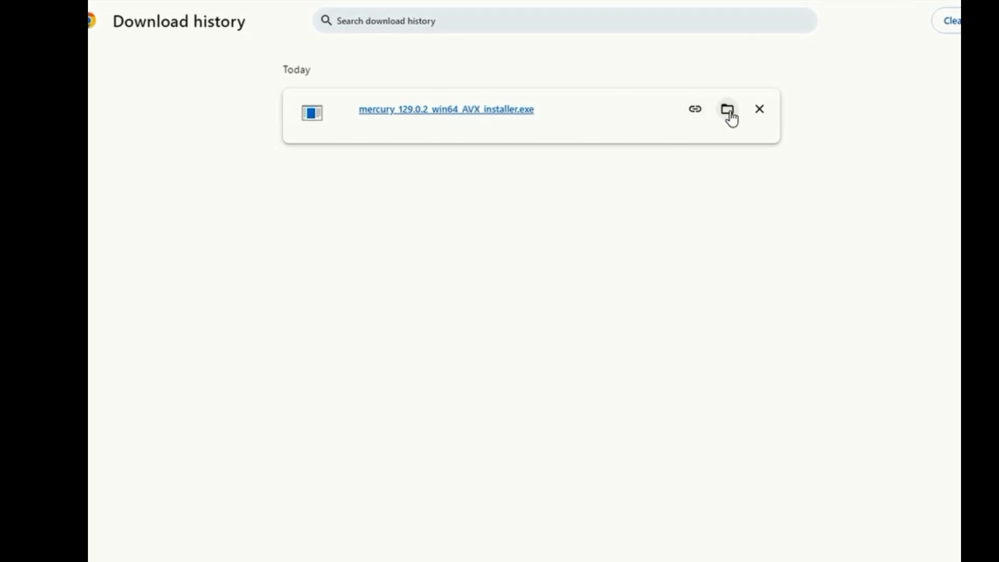
- Run the Mercury installer from the download history despite the unverified-publisher warning
click(478, 118)
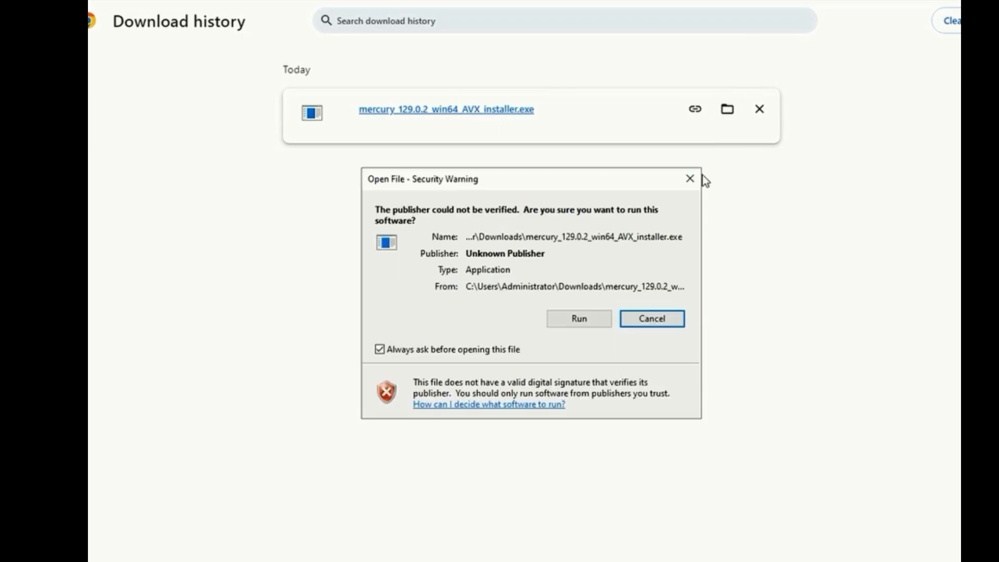
click(579, 318)
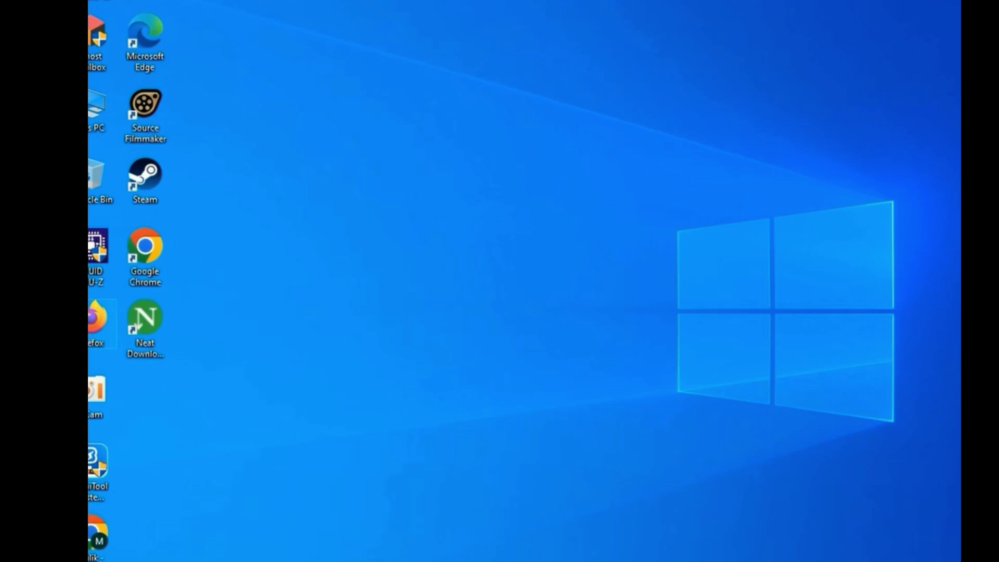
click(613, 420)
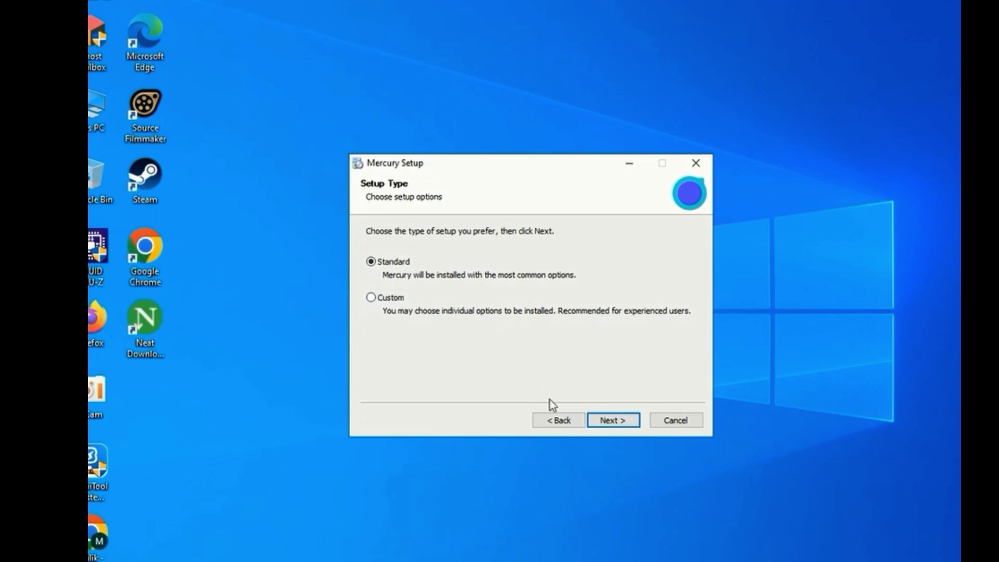
- Install Mercury with the Standard setup type, refreshing the desktop while it completes
click(614, 423)
click(601, 423)
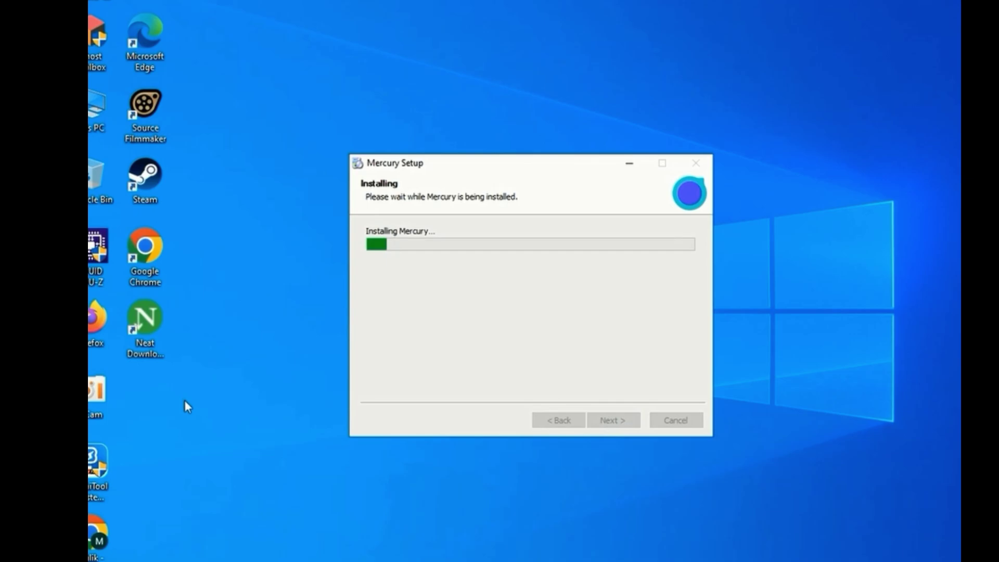
right_click(645, 48)
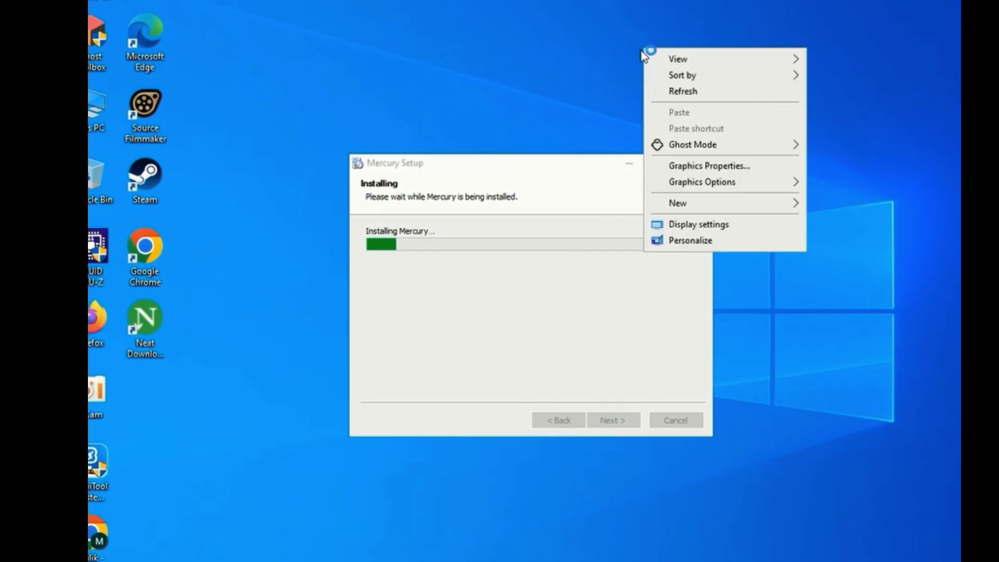
click(676, 92)
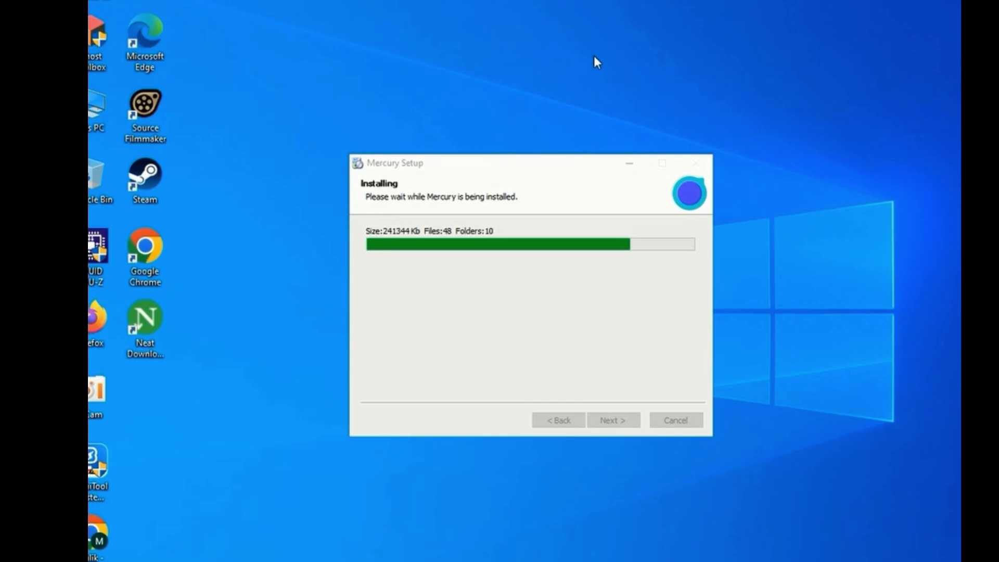
click(601, 420)
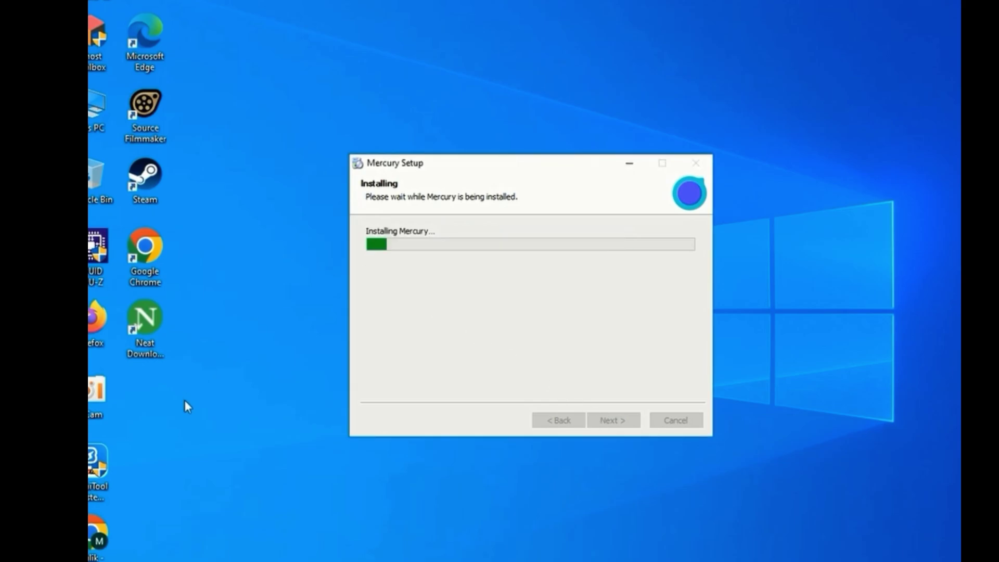
right_click(645, 48)
click(627, 65)
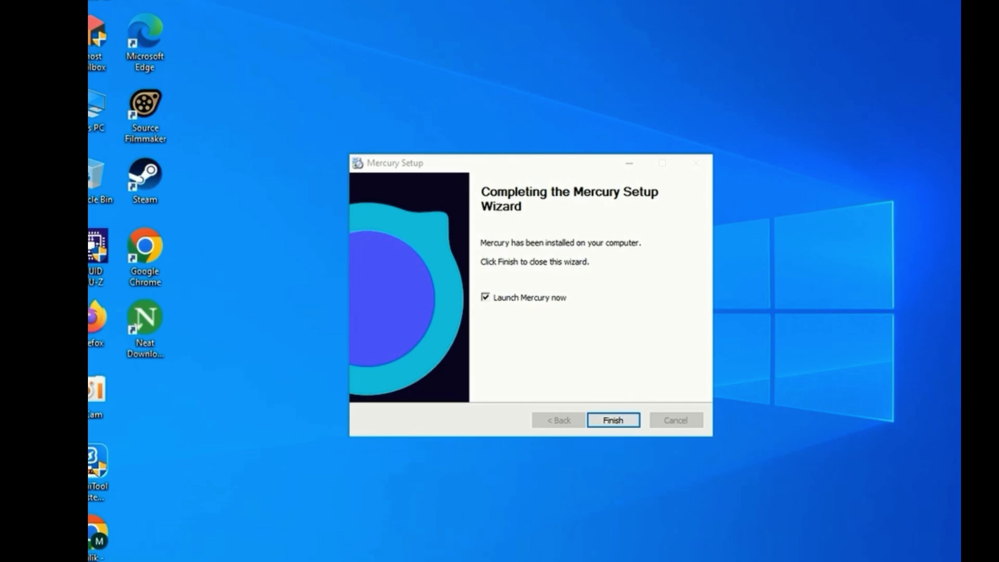
click(628, 420)
- Launch Mercury and confirm in About Mercury that the version is 129.0.2 (64-bit)
click(628, 420)
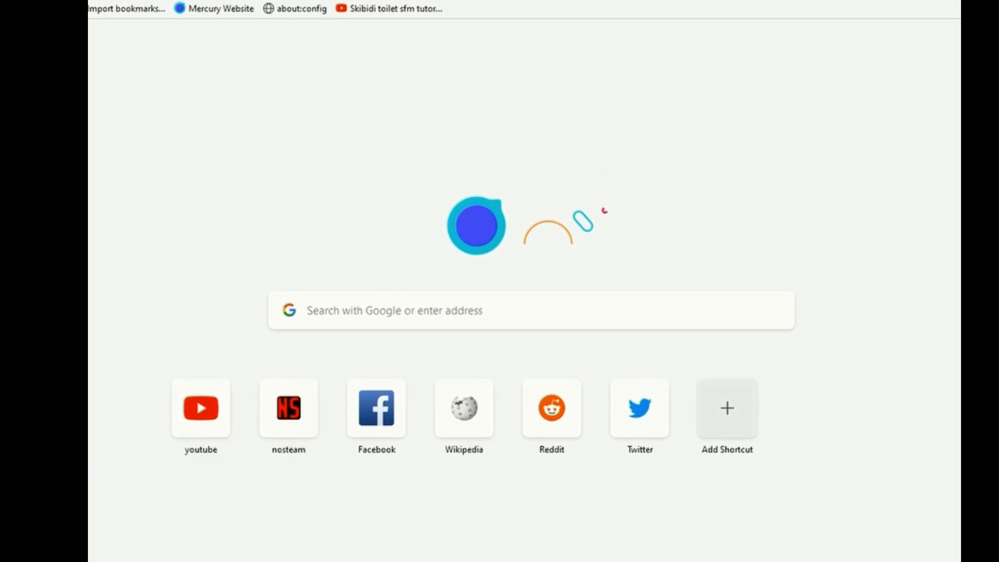
click(840, 414)
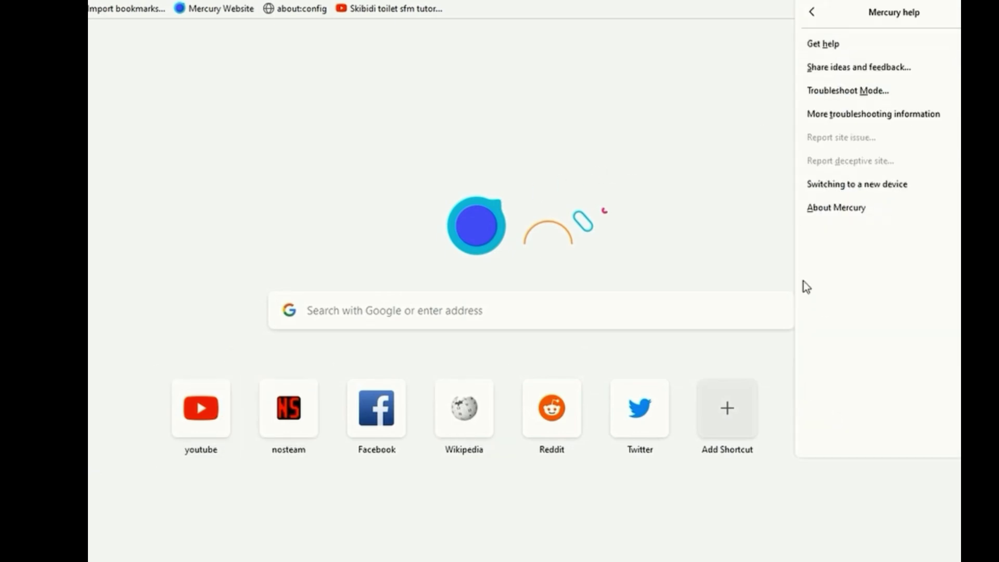
click(815, 211)
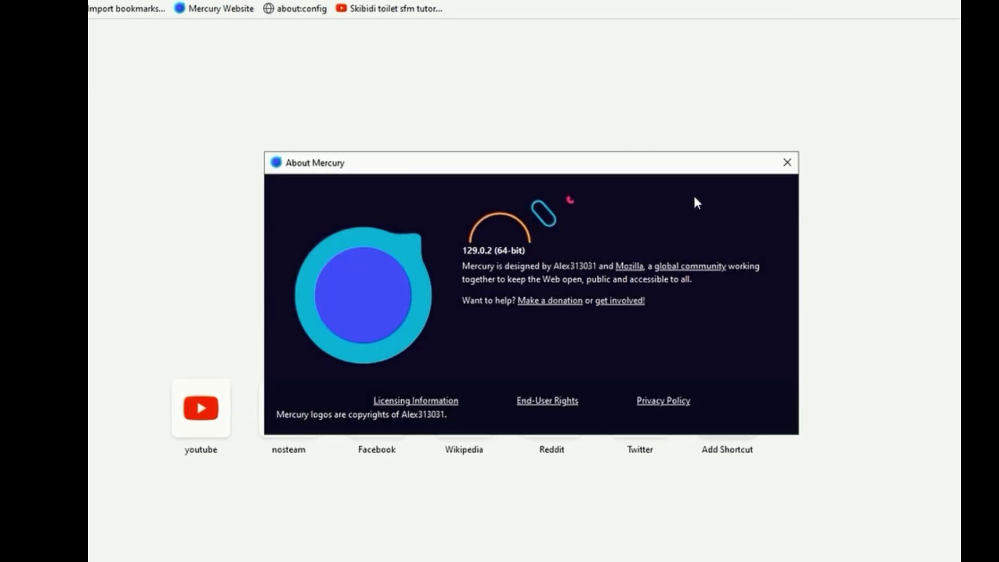
click(787, 162)
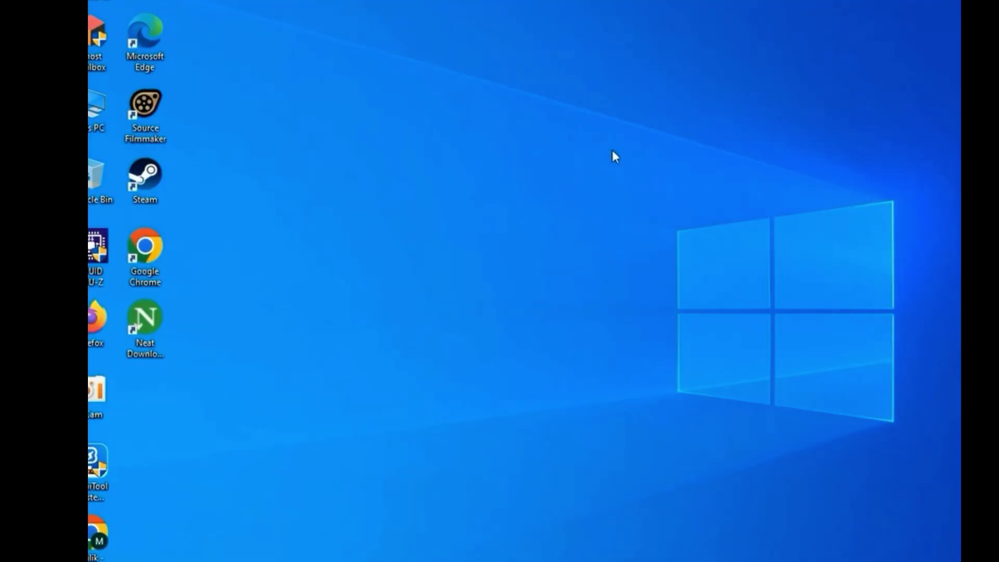
- Launch Firefox and open Help > About Firefox to see version 130.0.1 (64-bit)
double_click(102, 326)
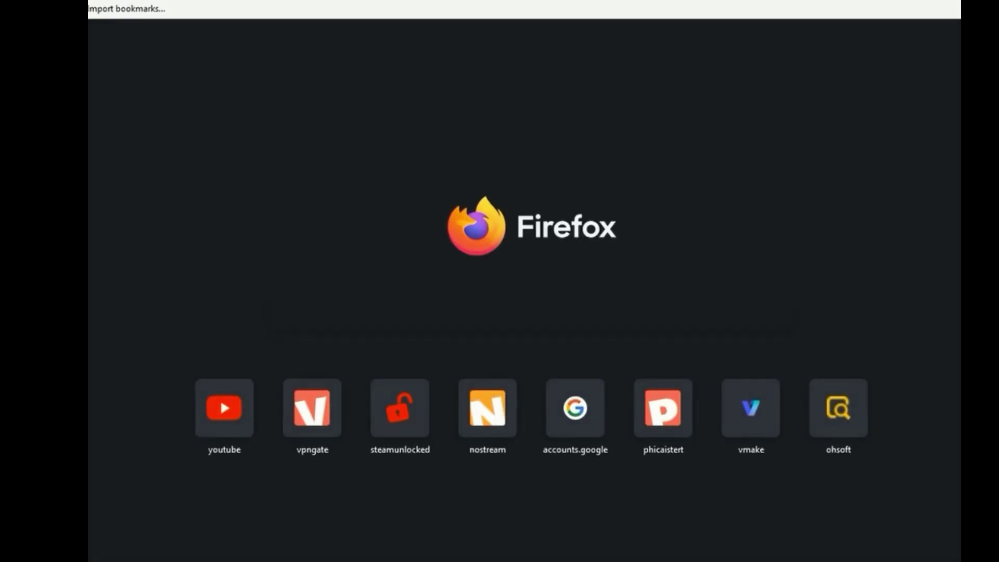
click(828, 434)
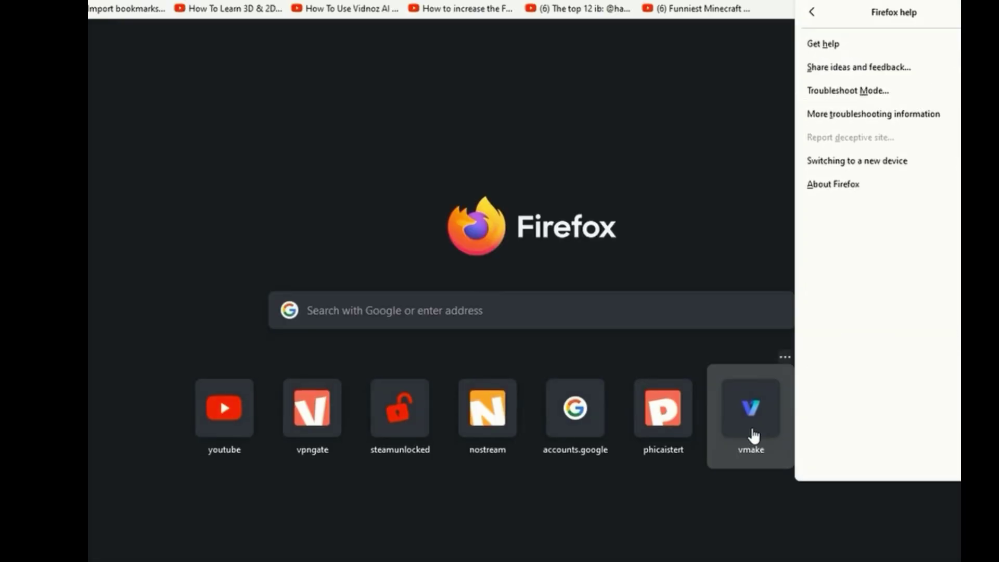
click(833, 183)
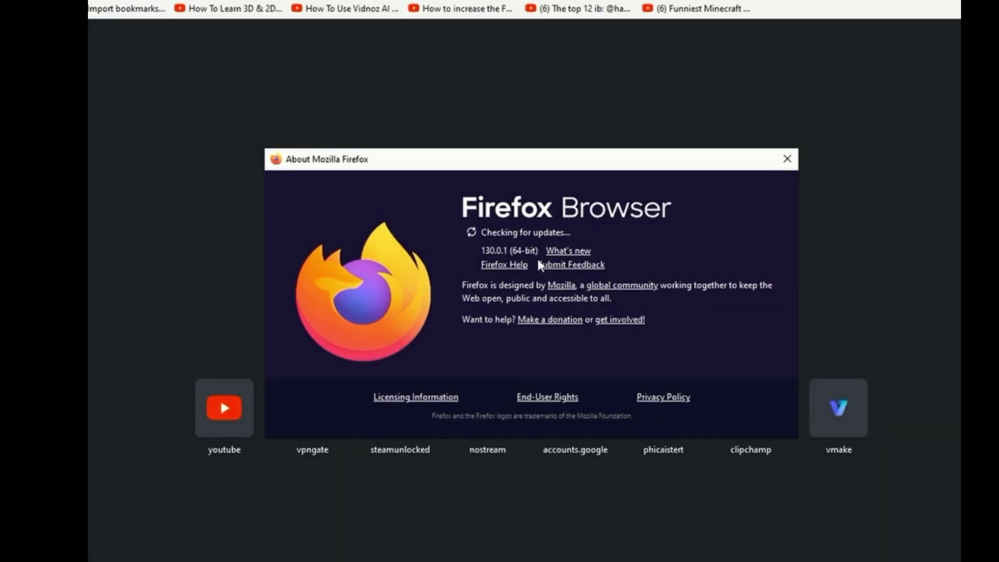